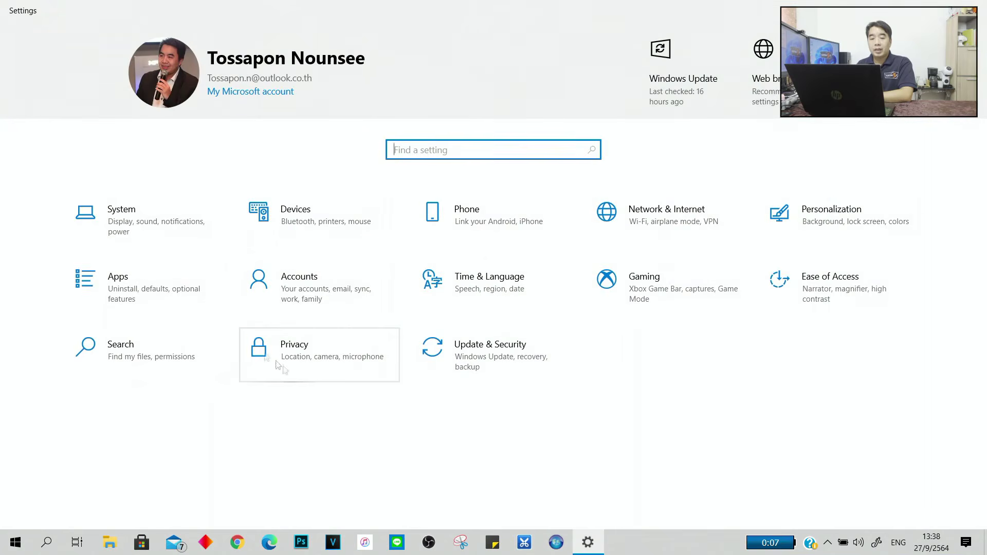
Open the About page in the System settings to check the device and Windows specifications
left_click(139, 224)
scroll(137, 221, "down", 3)
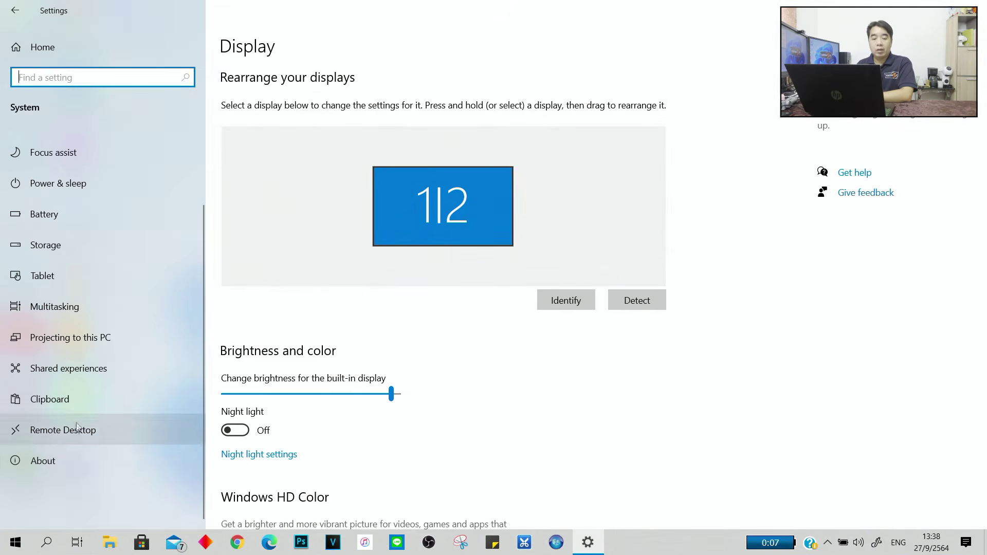
left_click(47, 463)
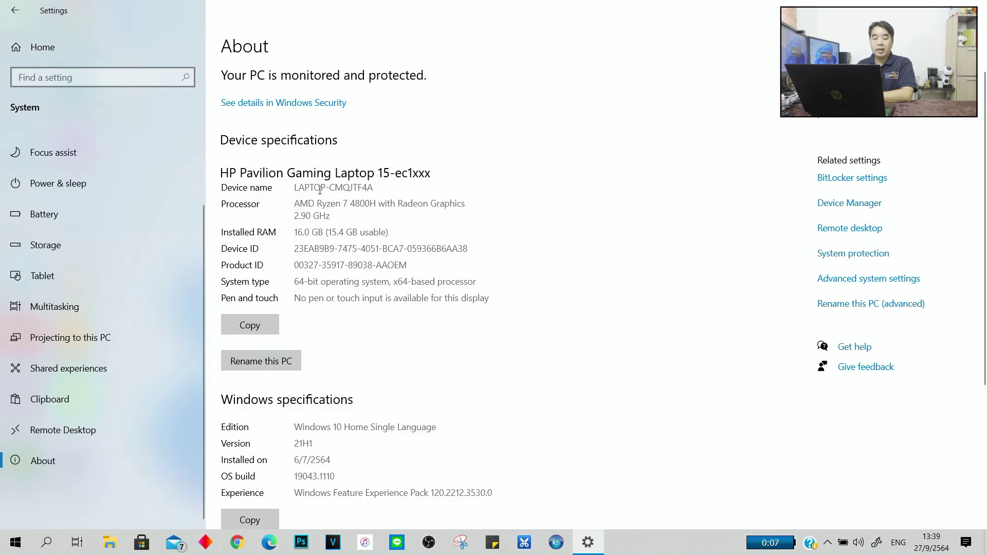
Open the Run dialog through Windows search and launch System Information with the command msinfo32.exe
left_click(47, 544)
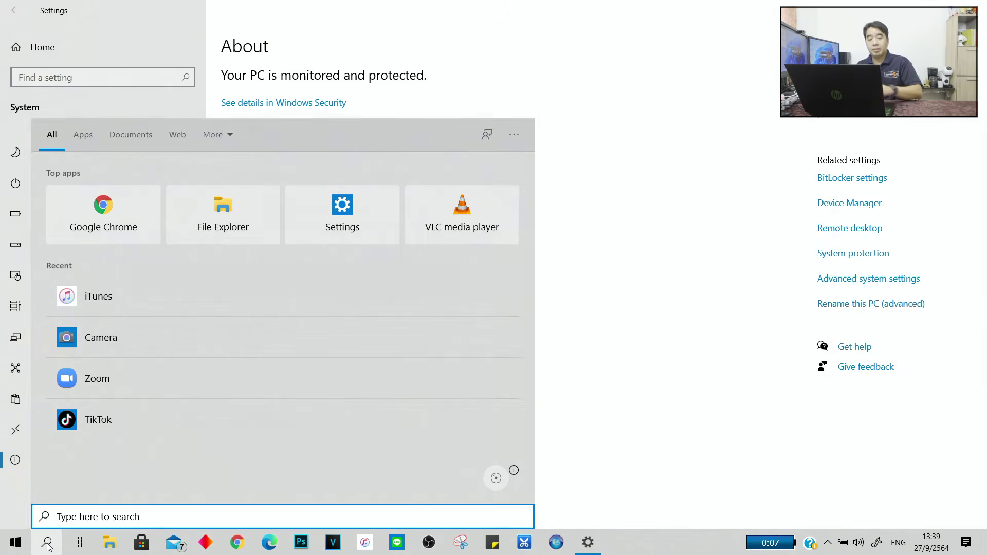
type("run")
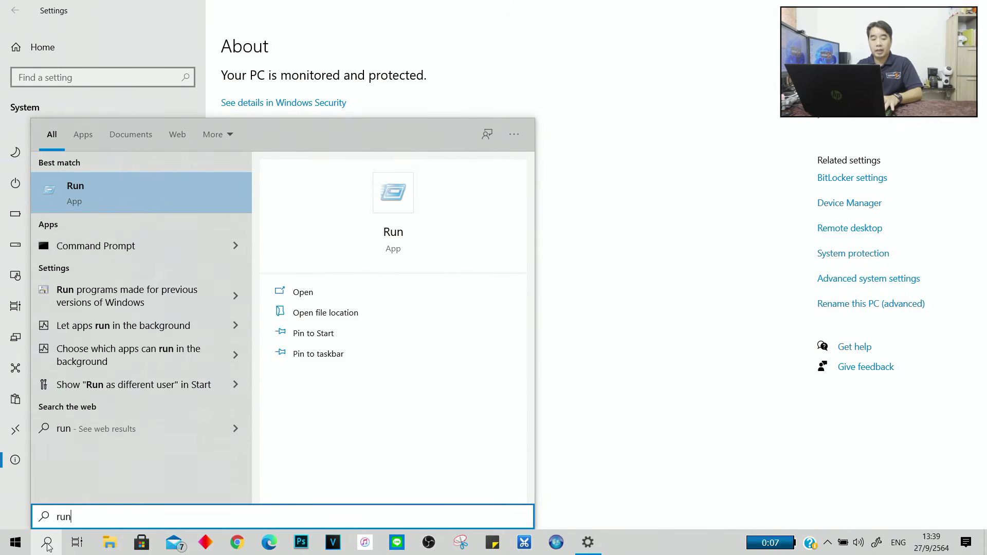
key("Return")
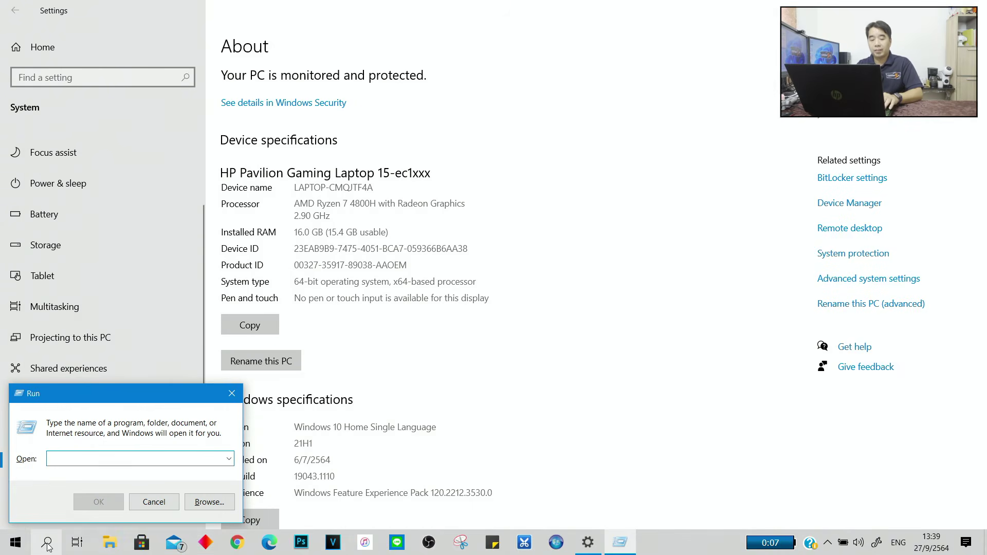
type("ms")
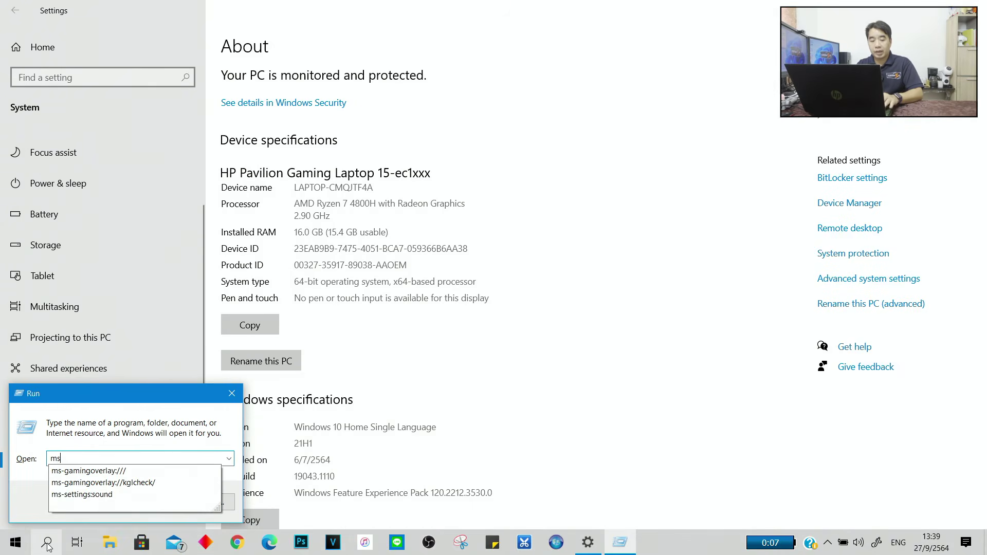
type("in")
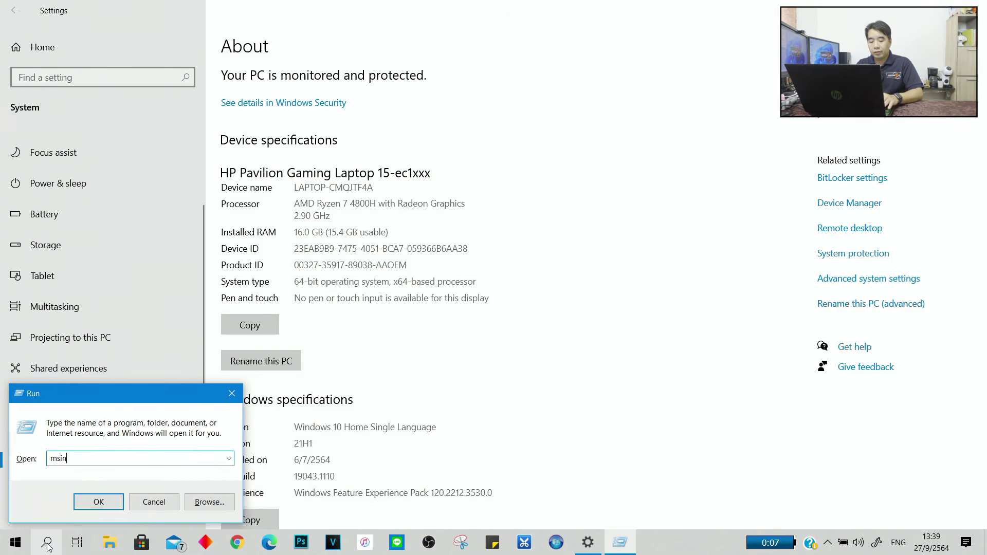
type("fo32.e")
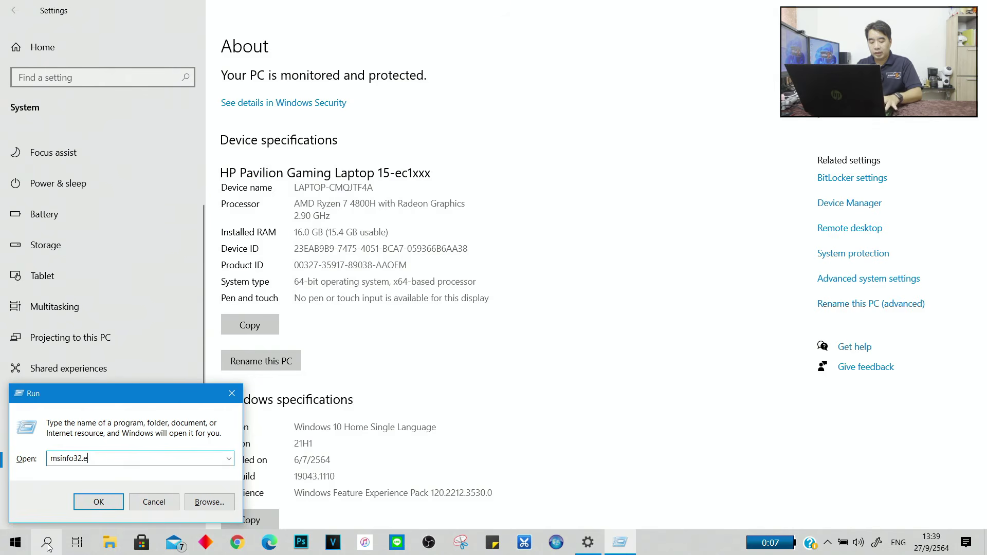
type("xe")
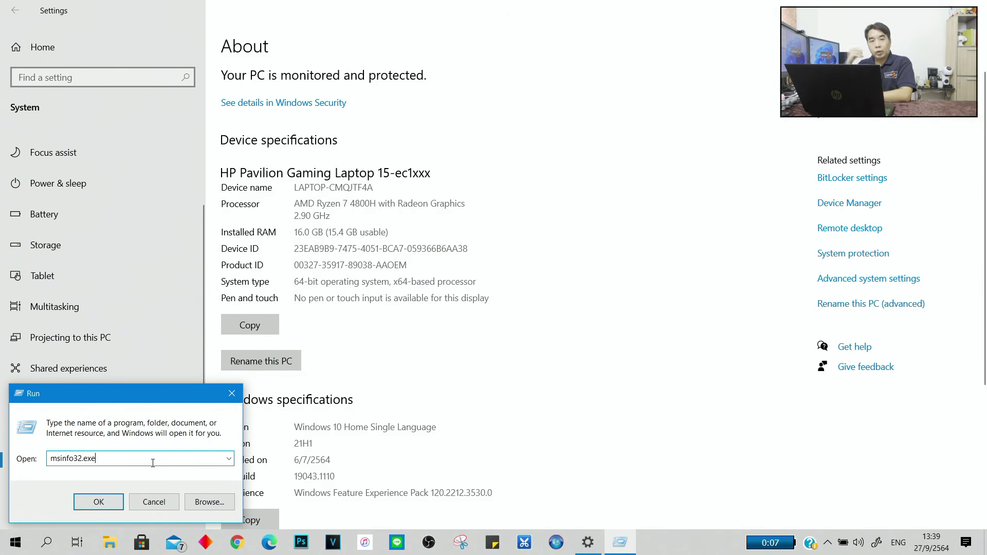
left_click(99, 502)
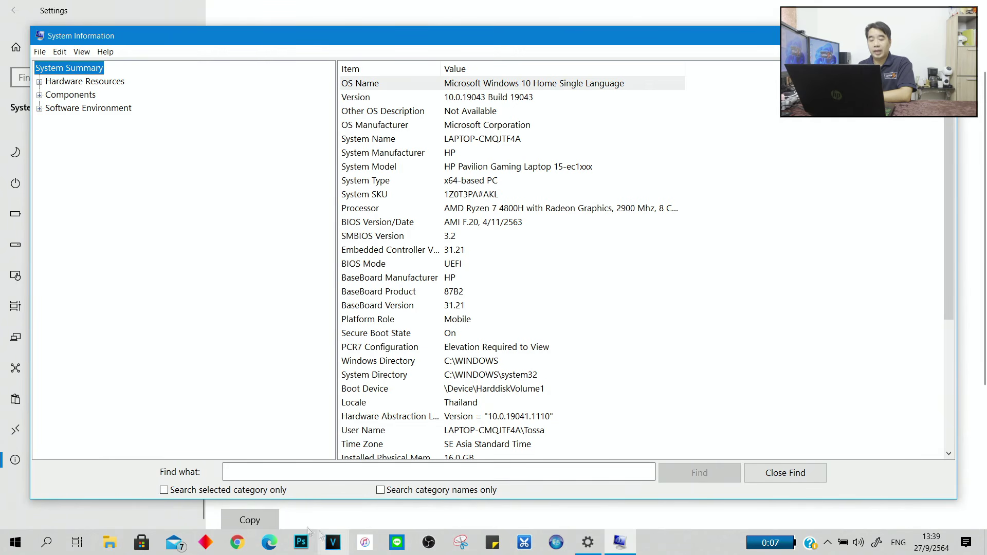
Switch to Google Chrome and search for the laptop's system SKU, 1Z0T3PA#AKL, restoring the internet connection for the search
left_click(238, 543)
type("192.168.1.116")
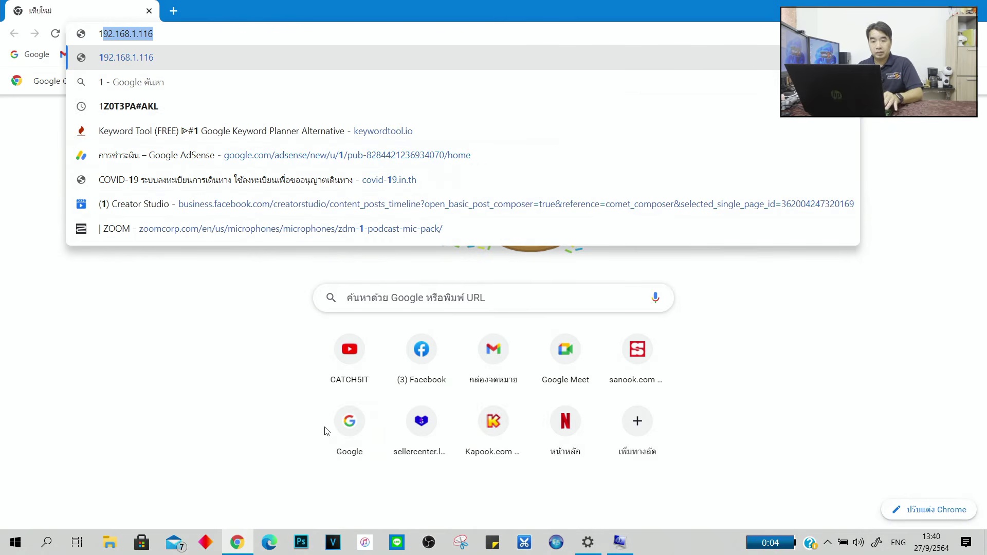
left_click(136, 107)
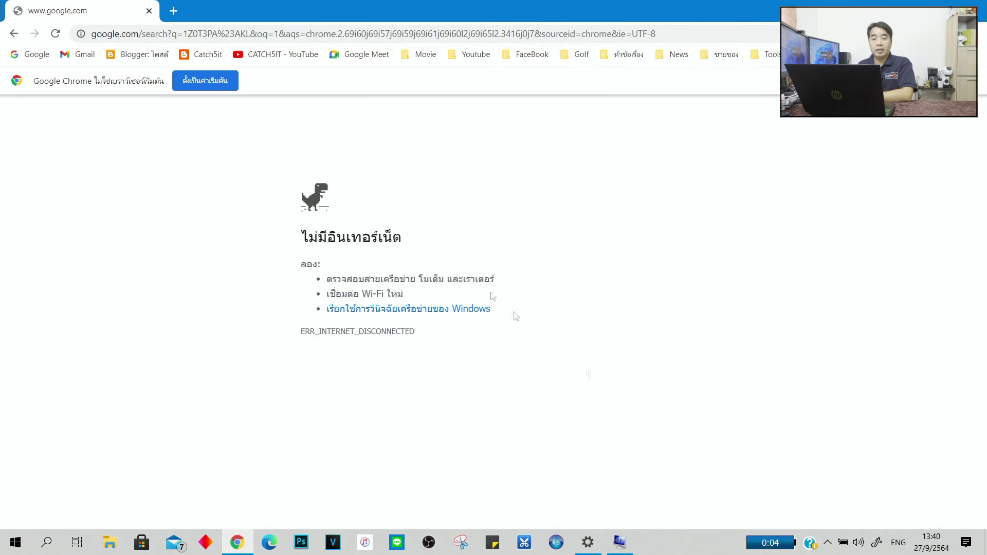
left_click(828, 542)
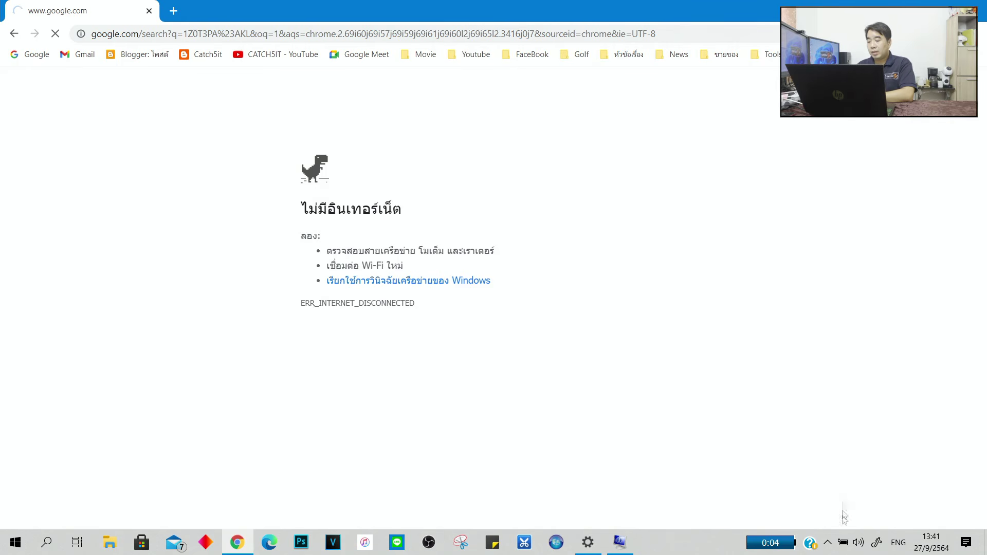
left_click(827, 543)
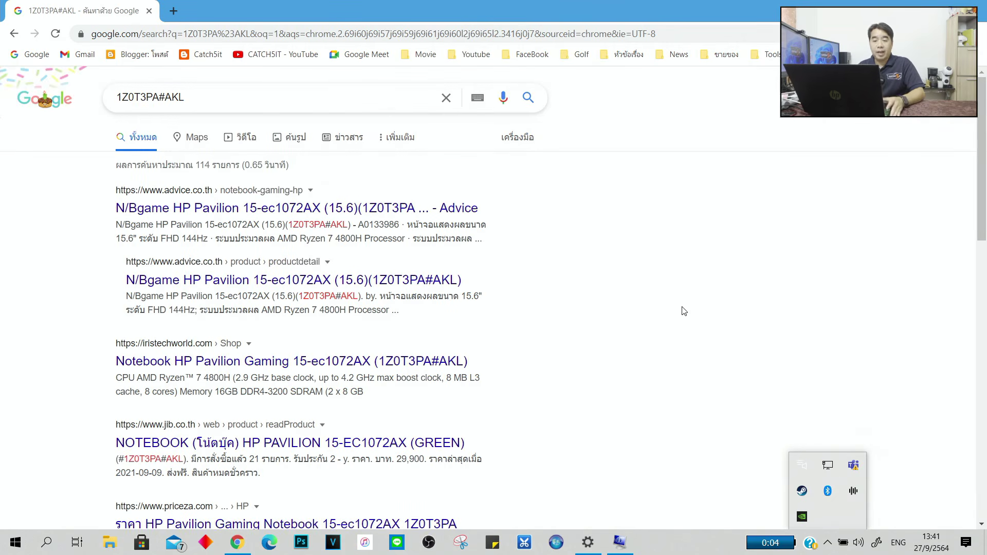
Examine the Advice listings in the search results to identify the laptop's exact model name
mouse_move(471, 202)
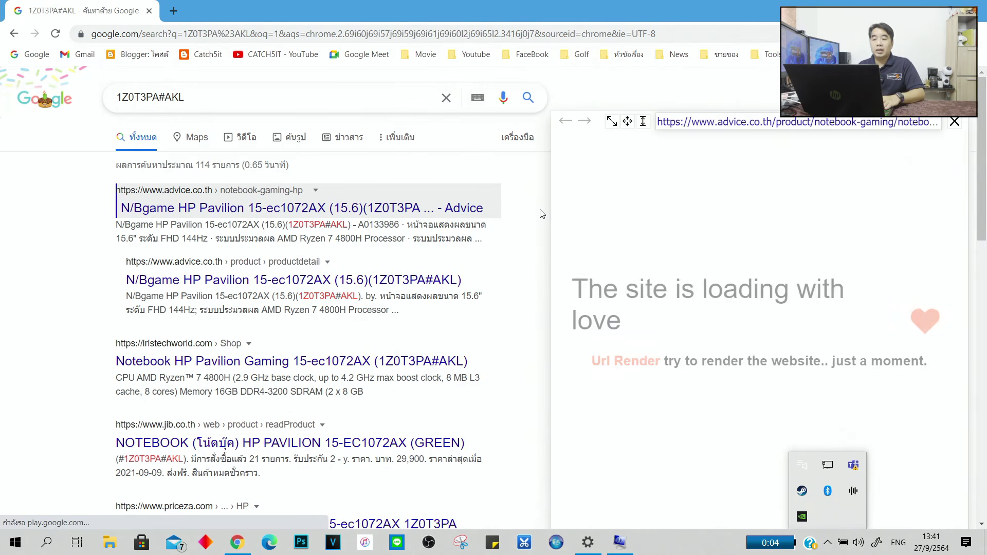
left_click(954, 121)
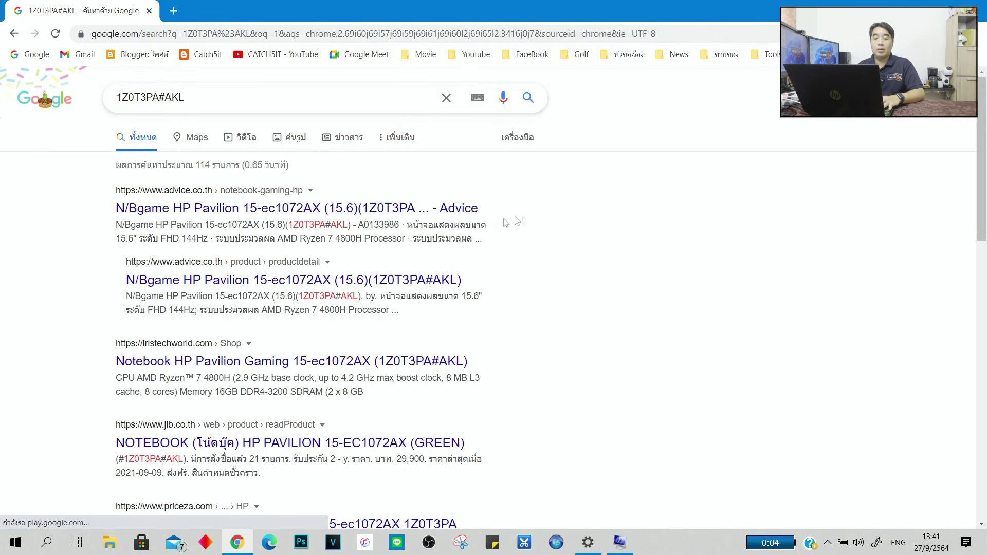
left_click(217, 94)
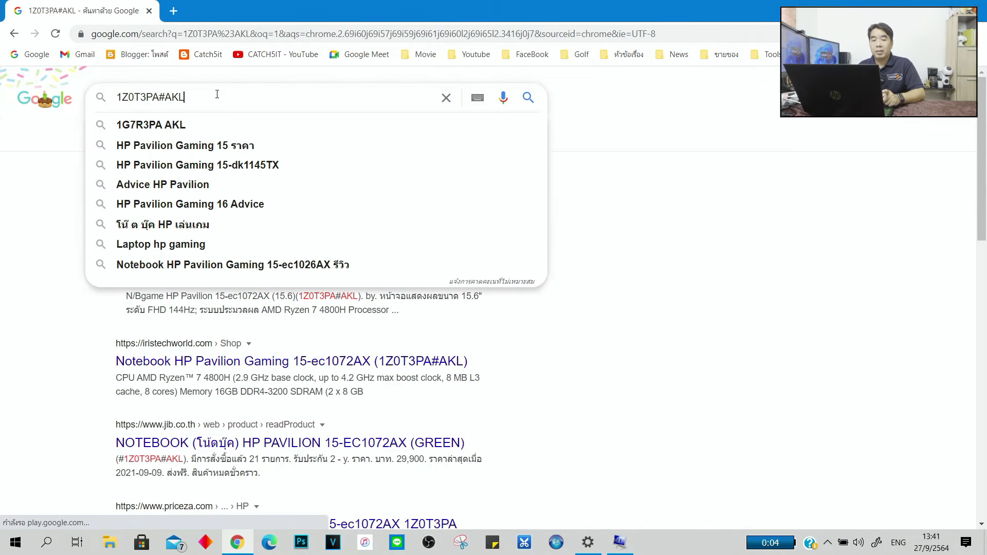
left_click(606, 196)
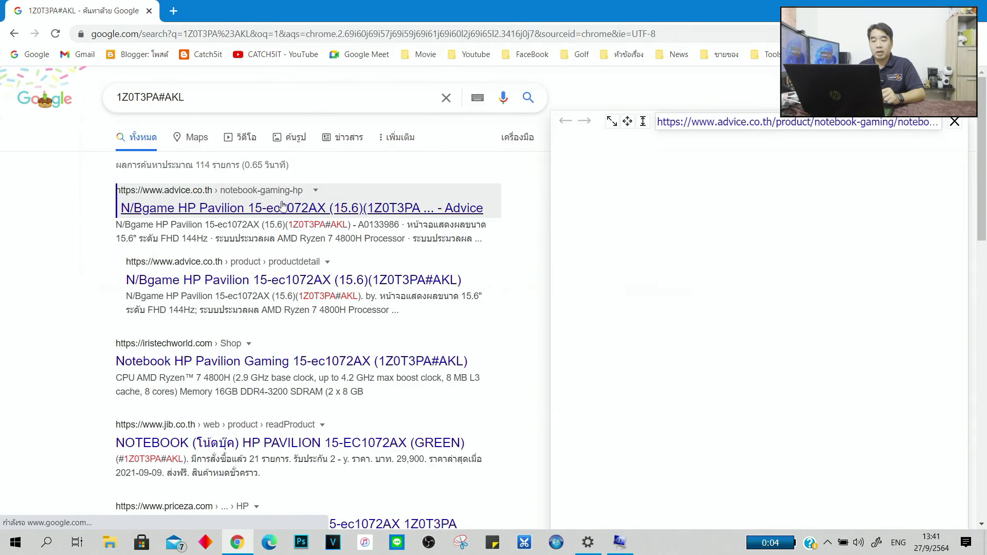
mouse_move(329, 282)
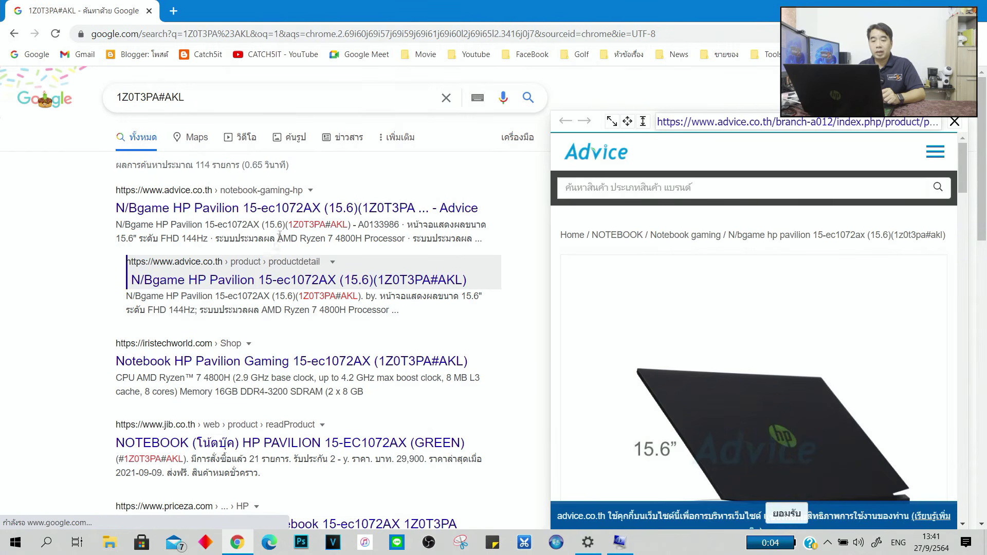
Copy the model name HP Pavilion 15-ec1072AX from the first result and search Google for "HP Pavilion 15-ec1072AX Driver"
left_click_drag(261, 226, 159, 234)
key("ctrl+c")
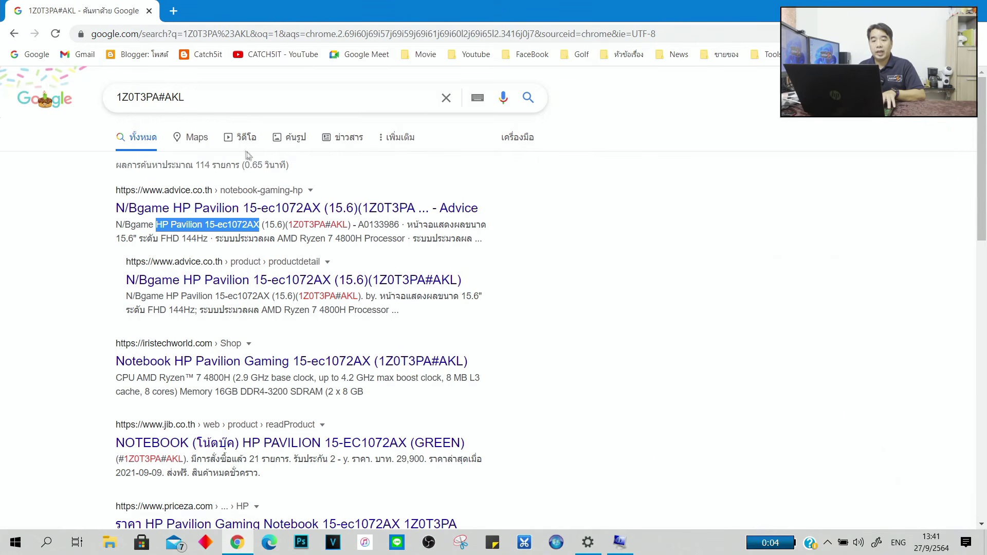
triple_click(232, 101)
key("ctrl+v")
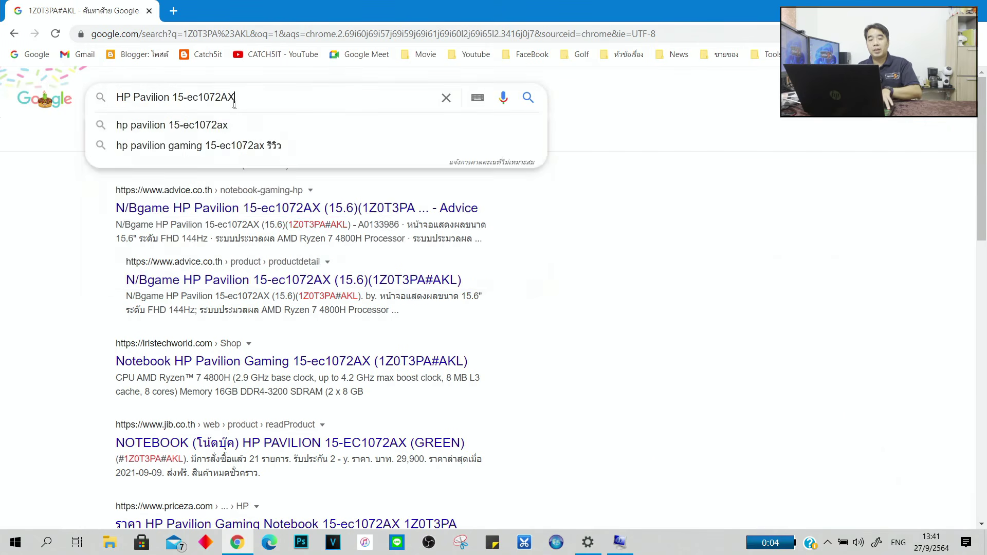
type("-ec1072AX")
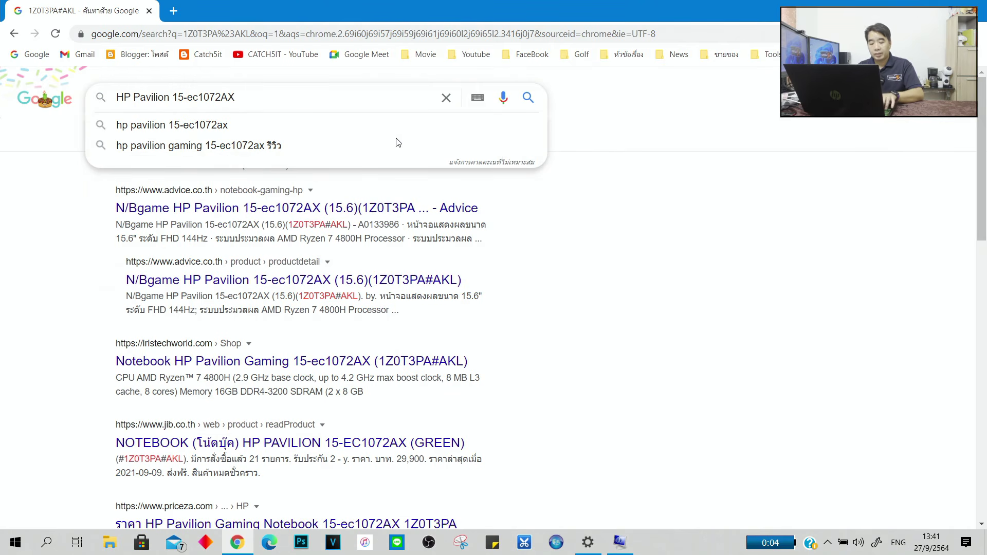
type(" Dr")
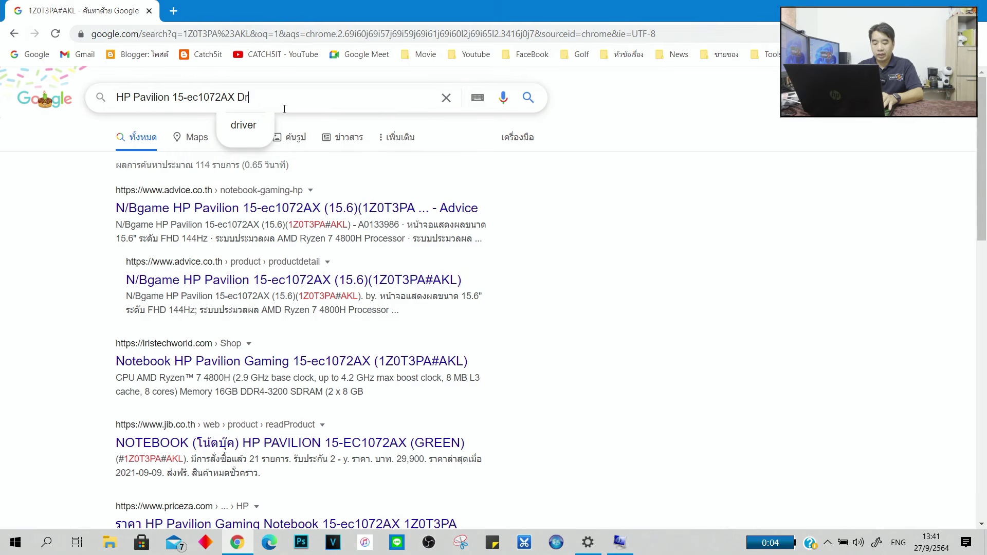
type("iver")
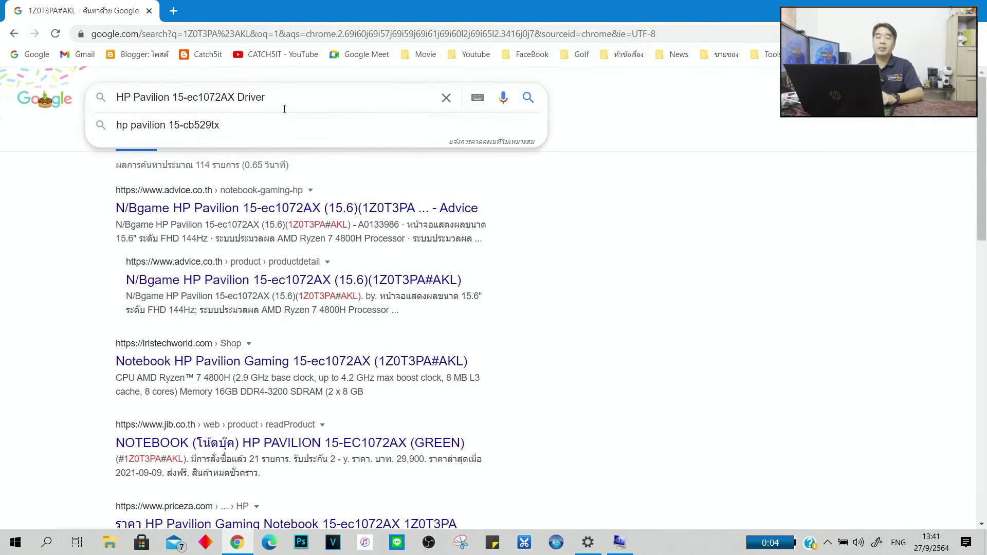
key("Return")
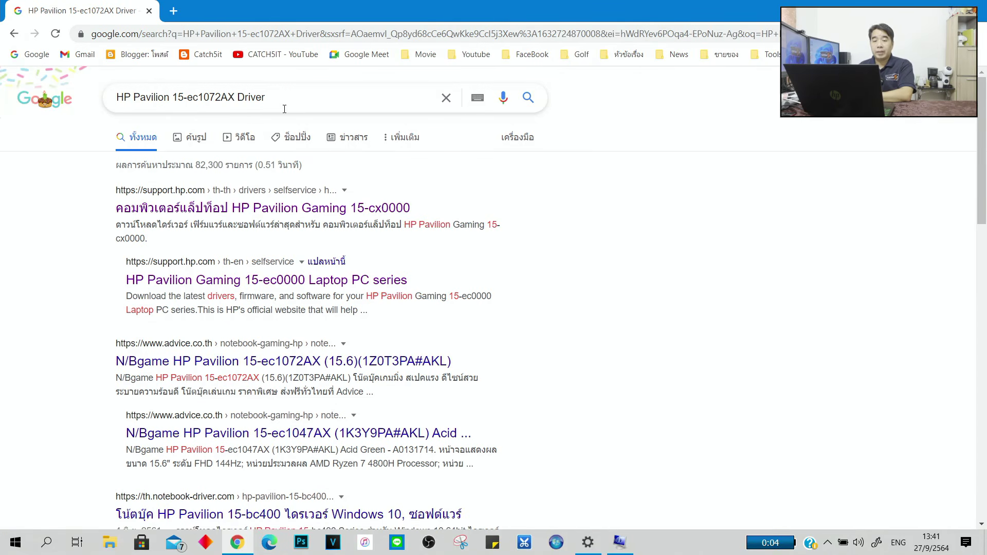
Open the HP support page for the HP Pavilion Gaming 15-ec0000 Laptop PC series from the search results
mouse_move(343, 214)
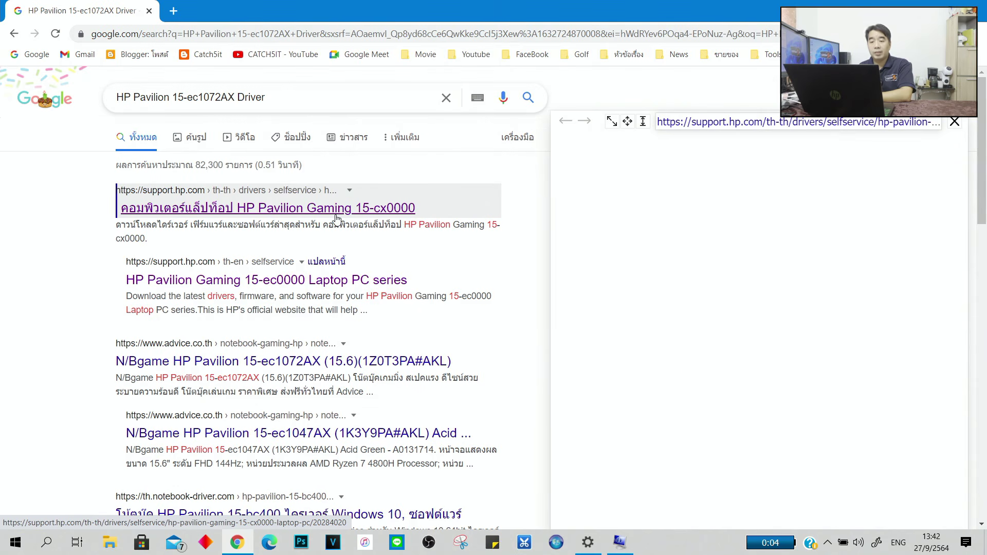
mouse_move(203, 263)
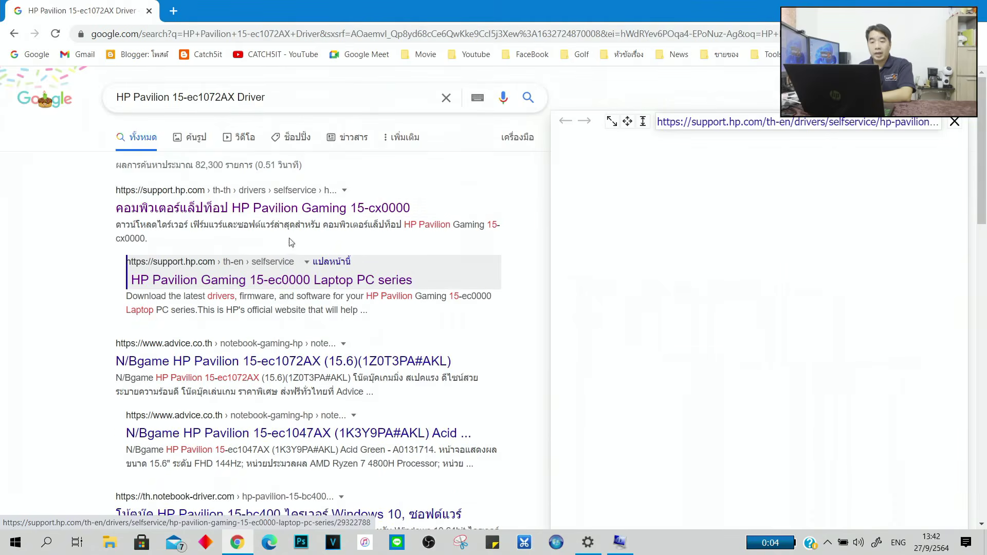
left_click(293, 282)
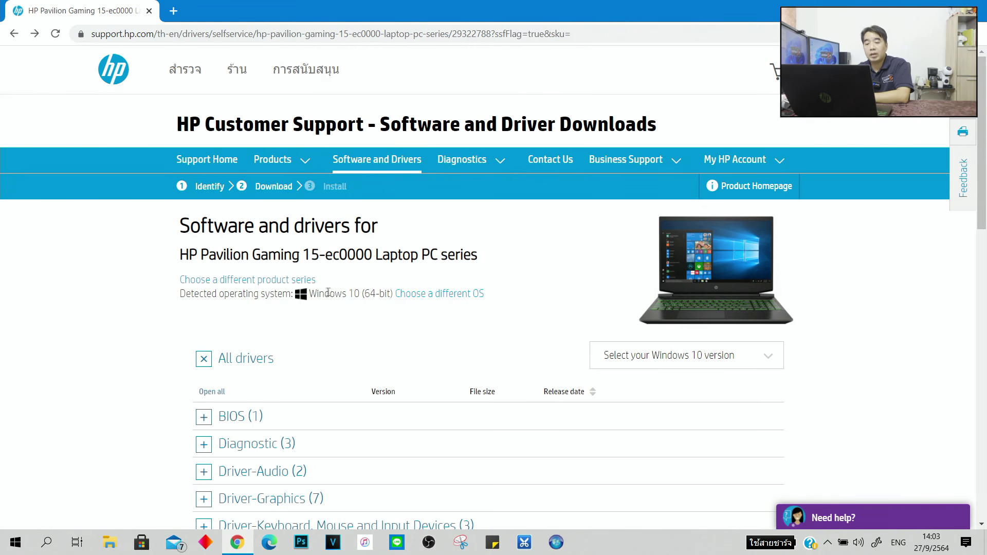
Check the detected operating system and the available Windows 10 version choices without selecting a version
left_click_drag(372, 294, 406, 296)
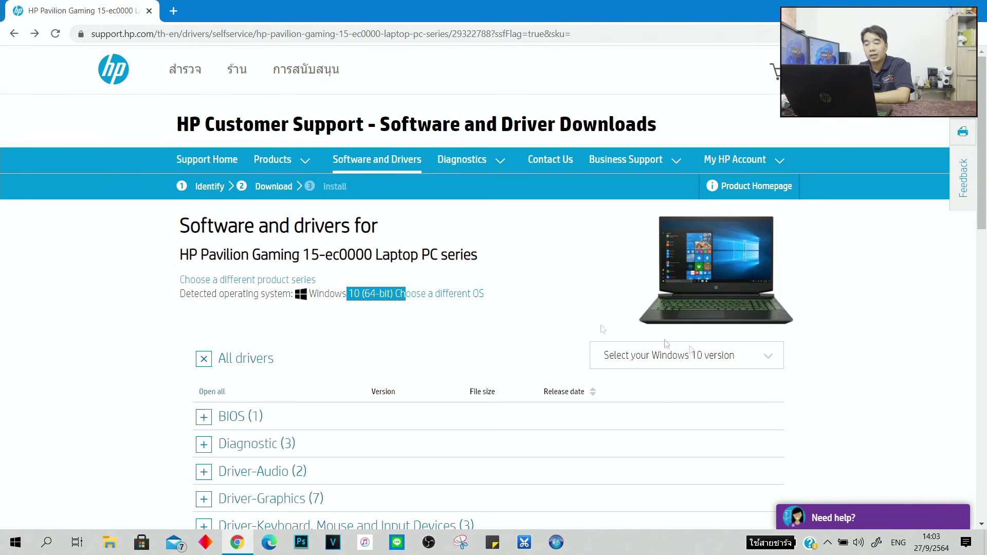
left_click(762, 365)
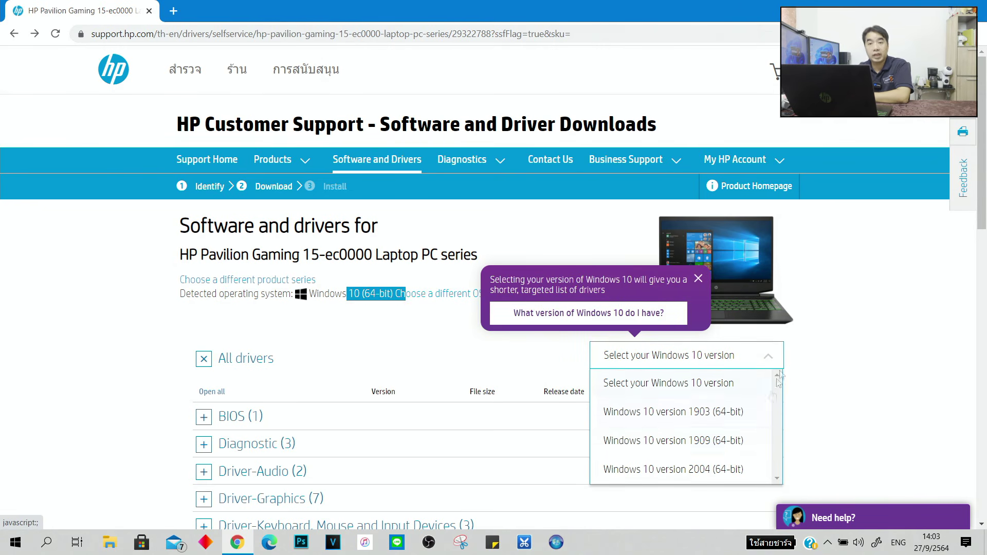
left_click(698, 278)
left_click(503, 317)
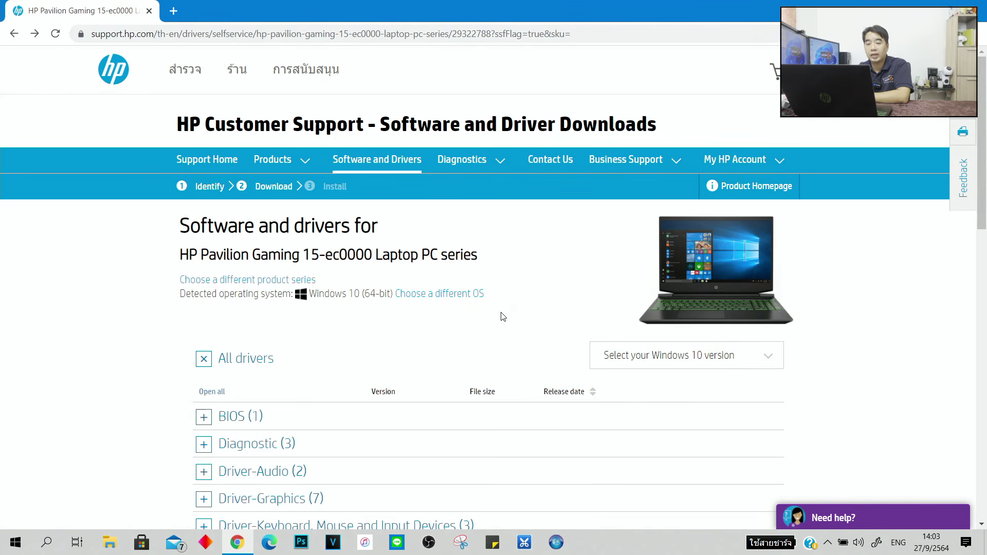
Expand the Driver-Network category and download the Intel WLAN Driver
scroll(503, 317, "down", 3)
scroll(419, 320, "down", 2)
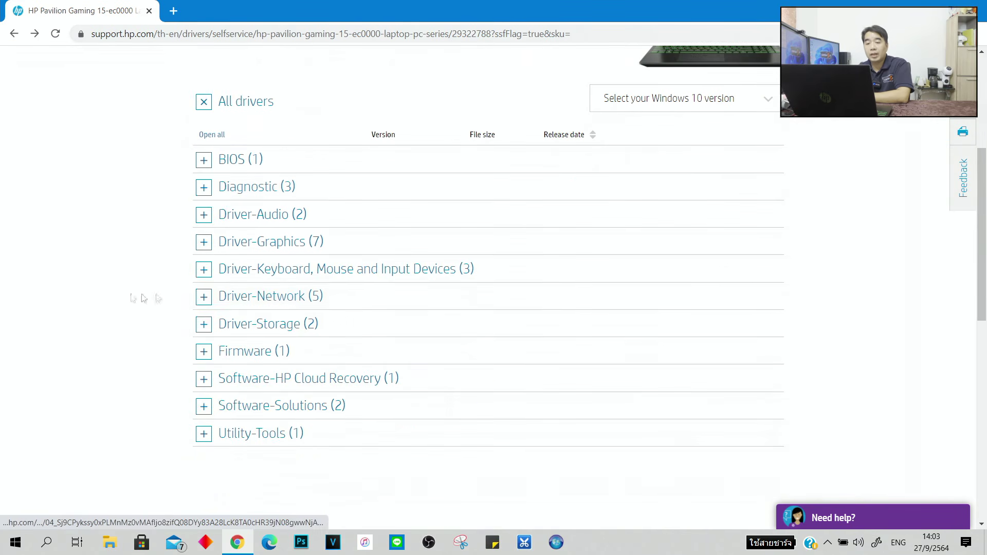
left_click(204, 297)
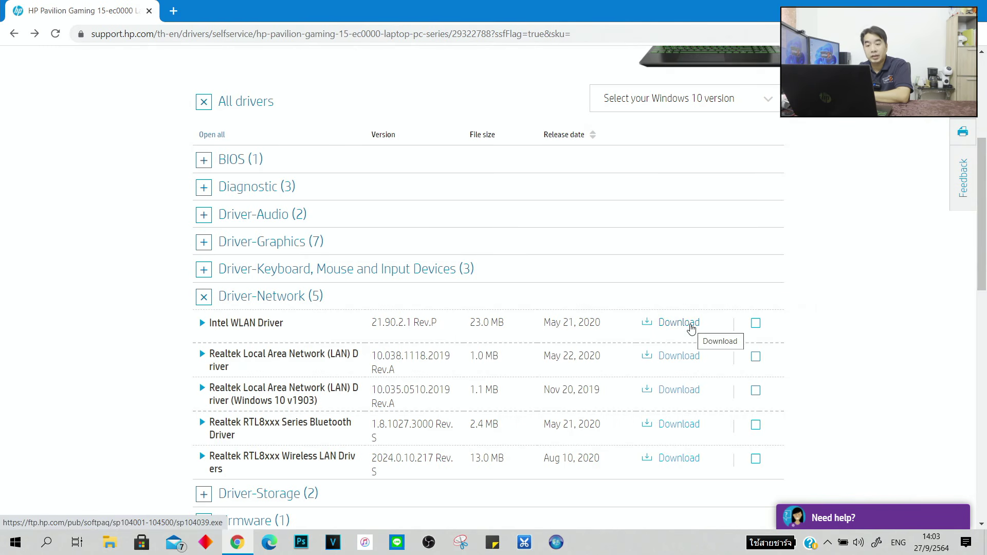
left_click(689, 327)
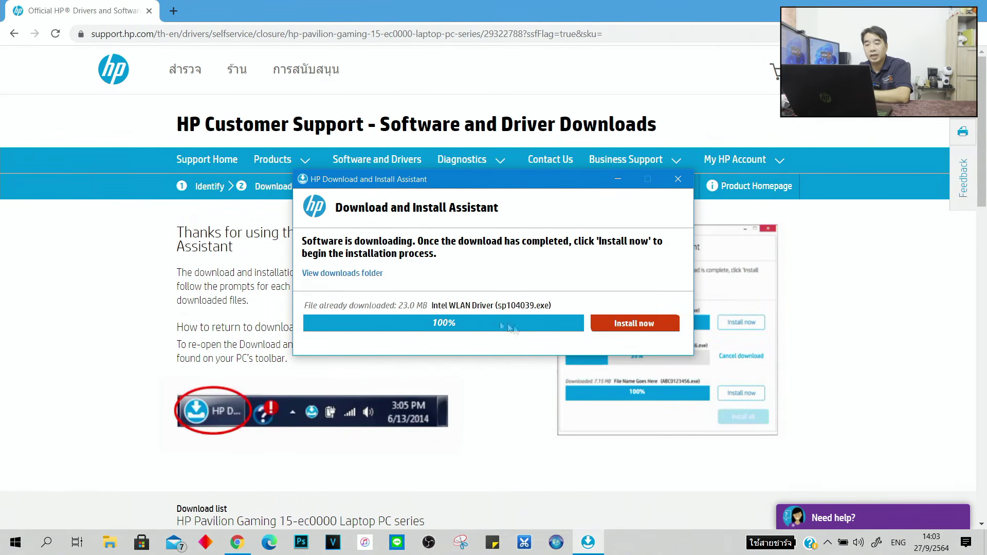
Start installing the downloaded Intel WLAN Driver, accepting the license terms and letting the wizard extract its files
left_click(626, 328)
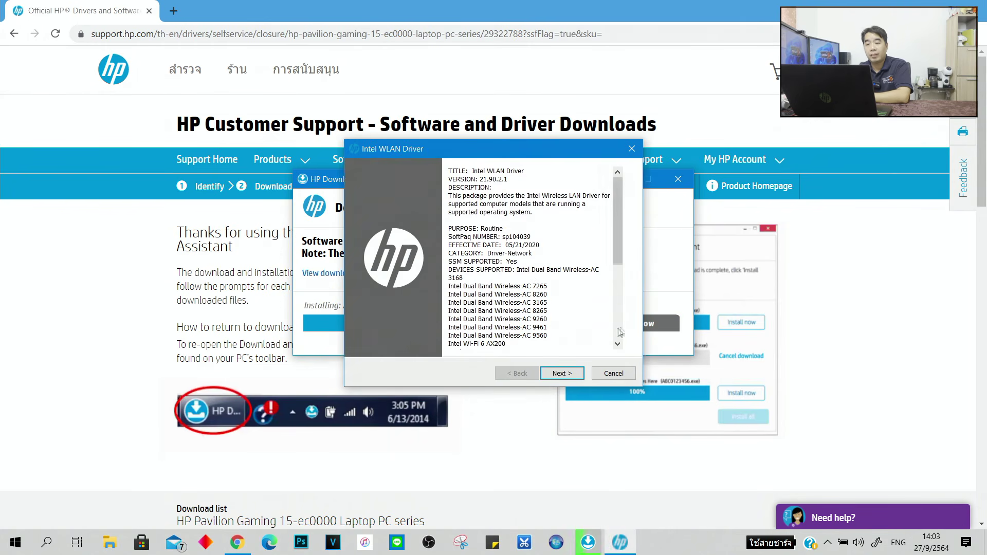
scroll(568, 248, "down", 3)
scroll(568, 249, "down", 3)
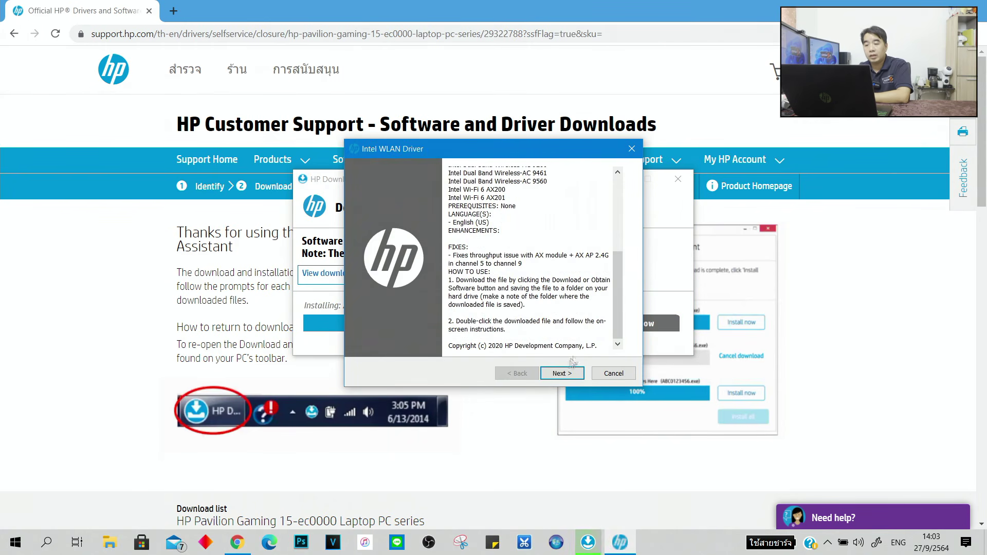
left_click(562, 373)
left_click(449, 331)
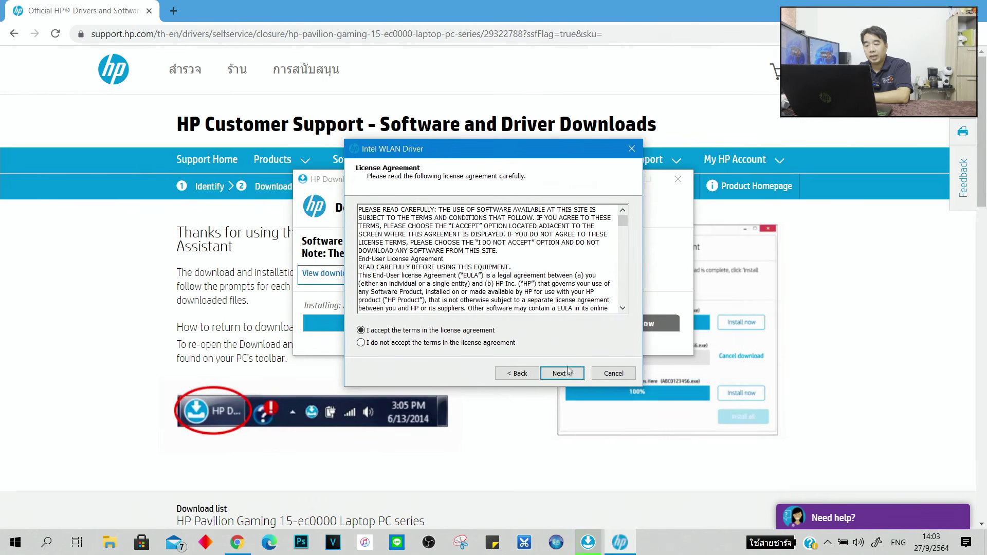
left_click(564, 373)
left_click(566, 372)
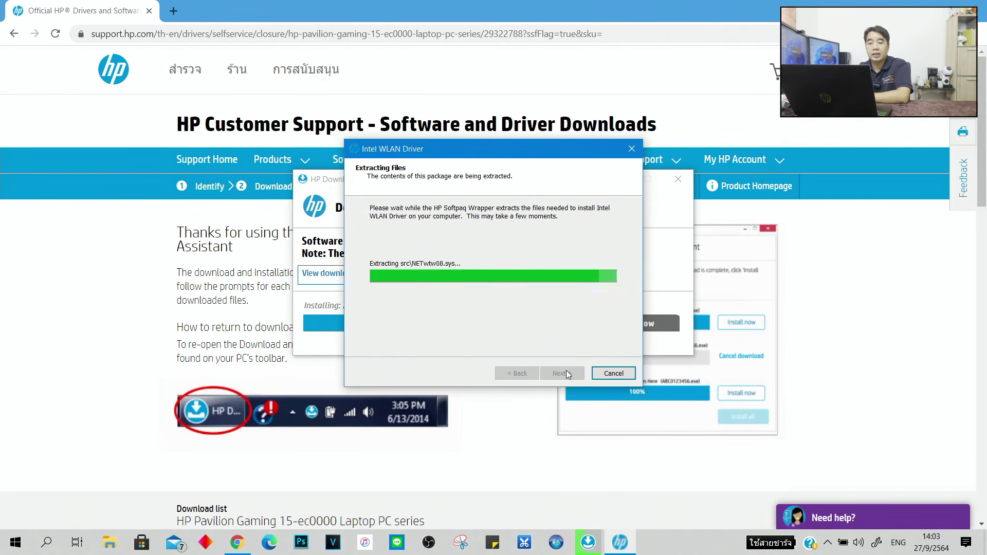